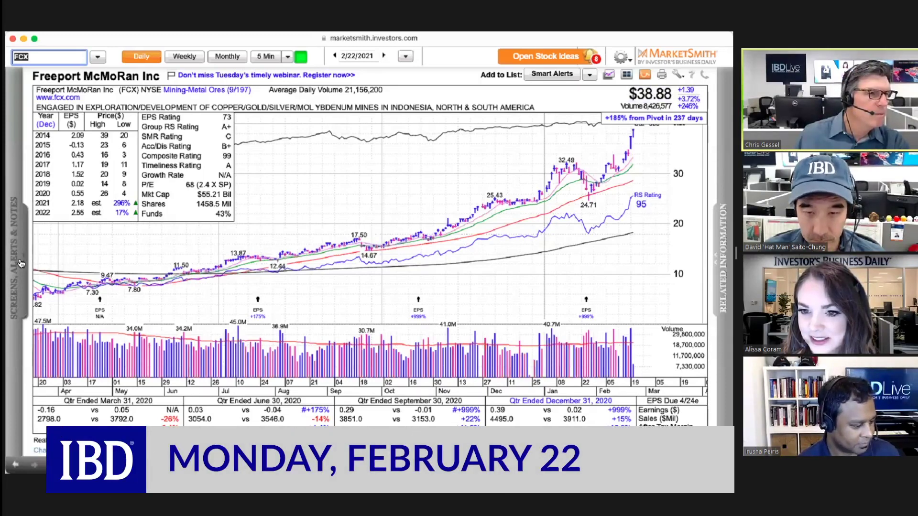
# Step: Show the stock screens list and expand the Stock Guide and Product Coach Screens folders
pyautogui.click(19, 260)
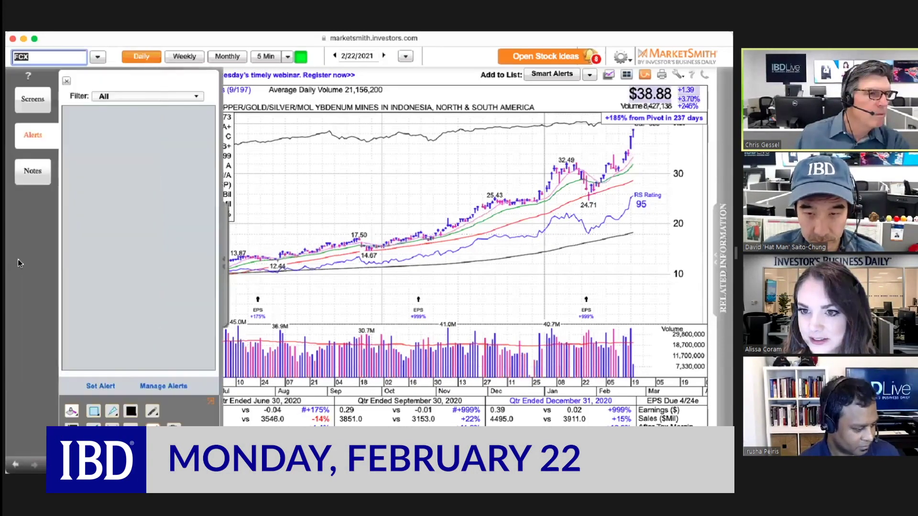
pyautogui.click(22, 101)
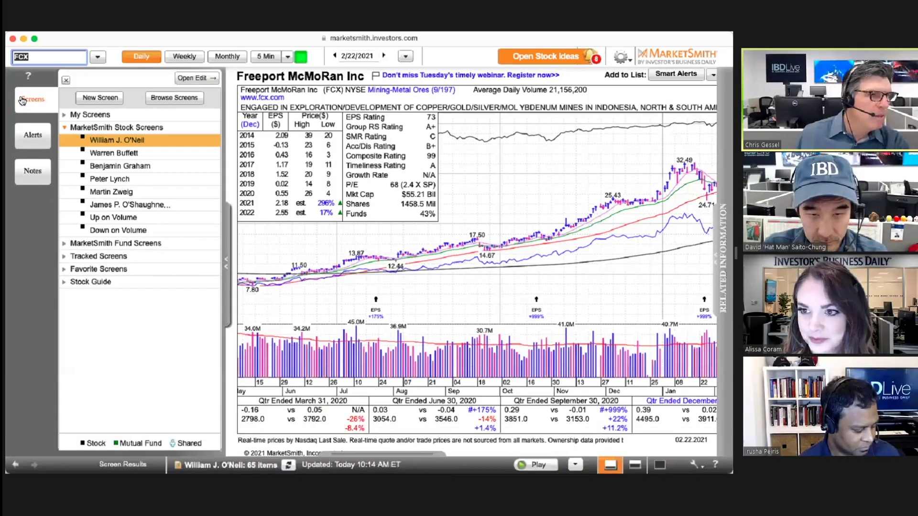
pyautogui.click(65, 283)
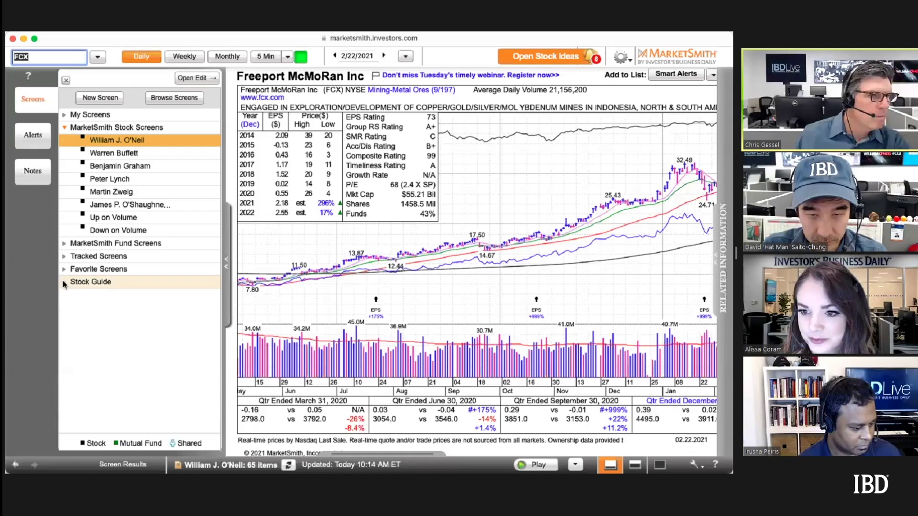
pyautogui.scroll(-5, 151, 331)
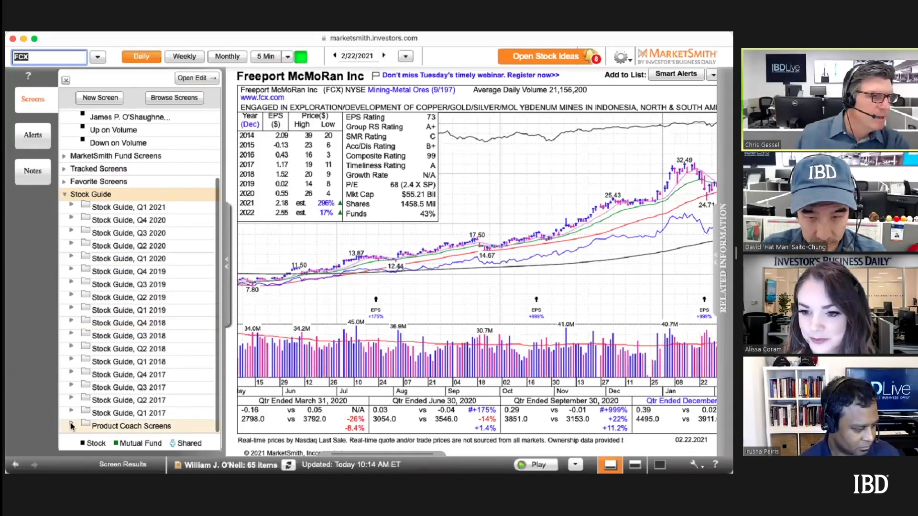
pyautogui.click(71, 426)
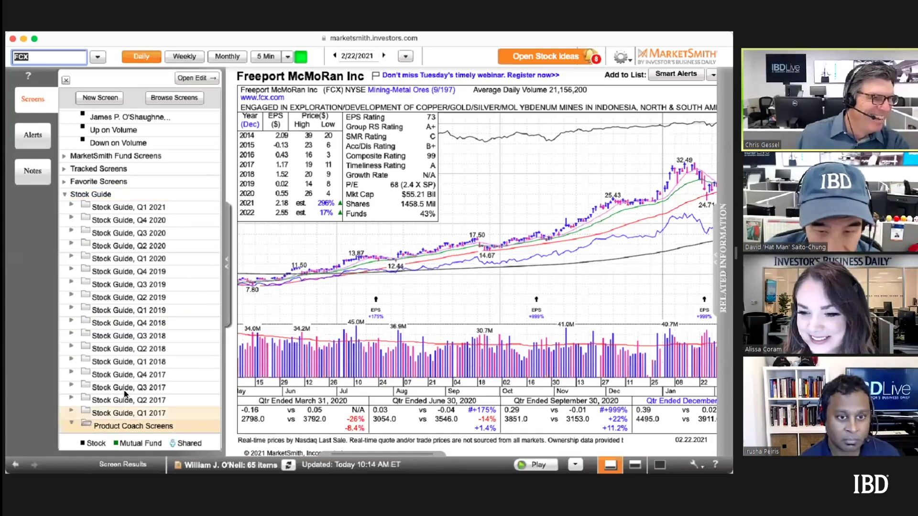
pyautogui.scroll(-4, 125, 390)
pyautogui.scroll(-5, 124, 389)
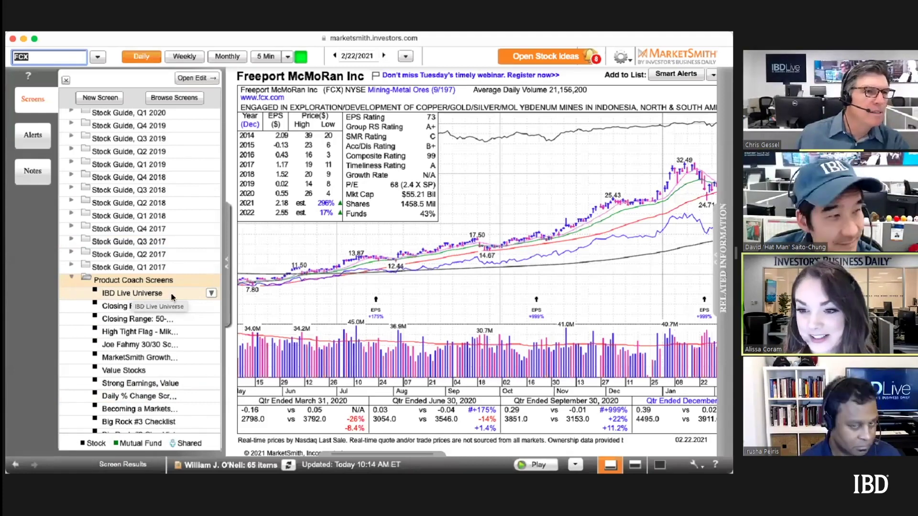
# Step: Load IBD Live Universe and switch to results-only view with the side panel collapsed
pyautogui.click(153, 295)
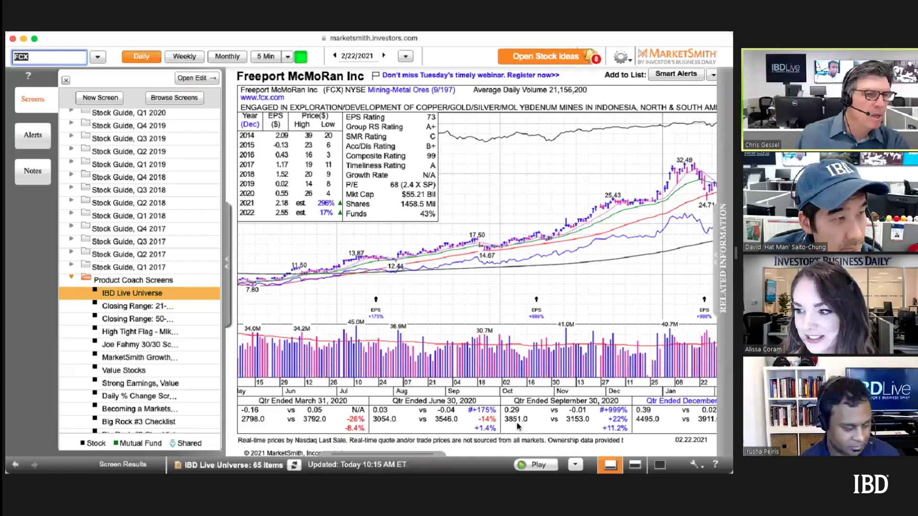
pyautogui.click(634, 468)
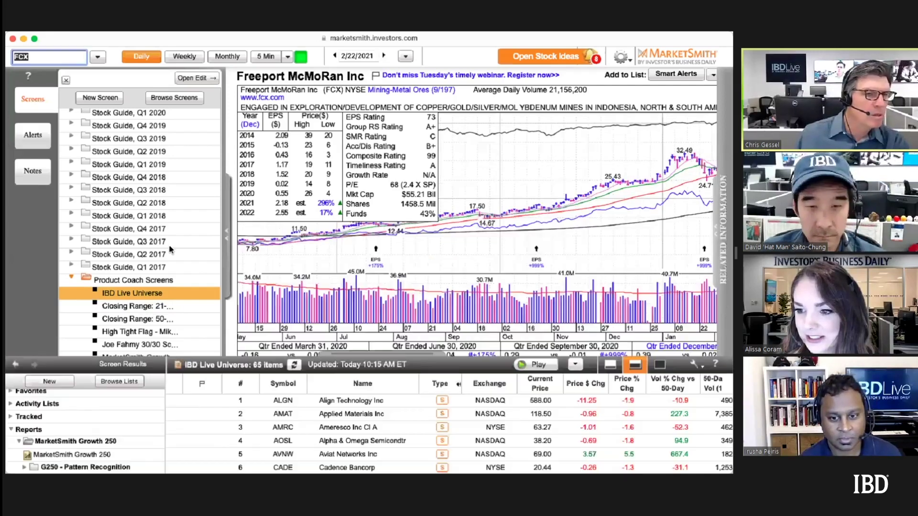
pyautogui.click(228, 239)
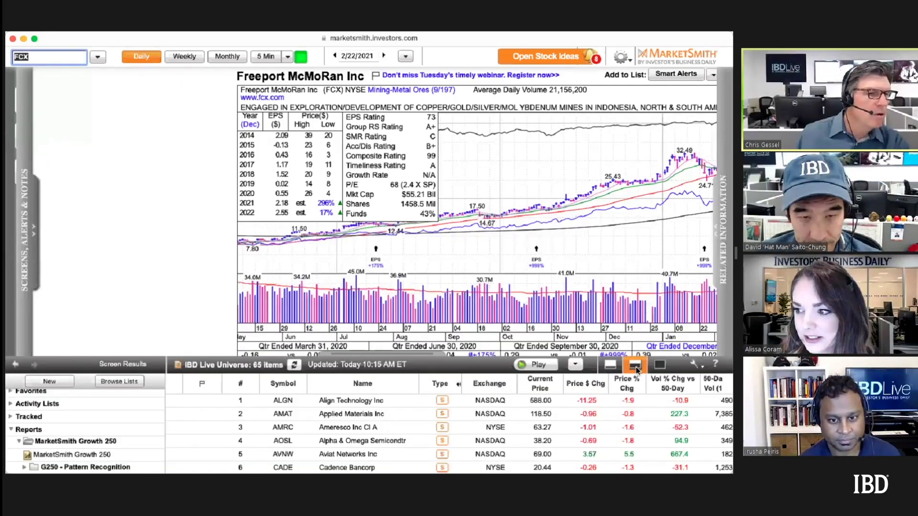
pyautogui.click(659, 366)
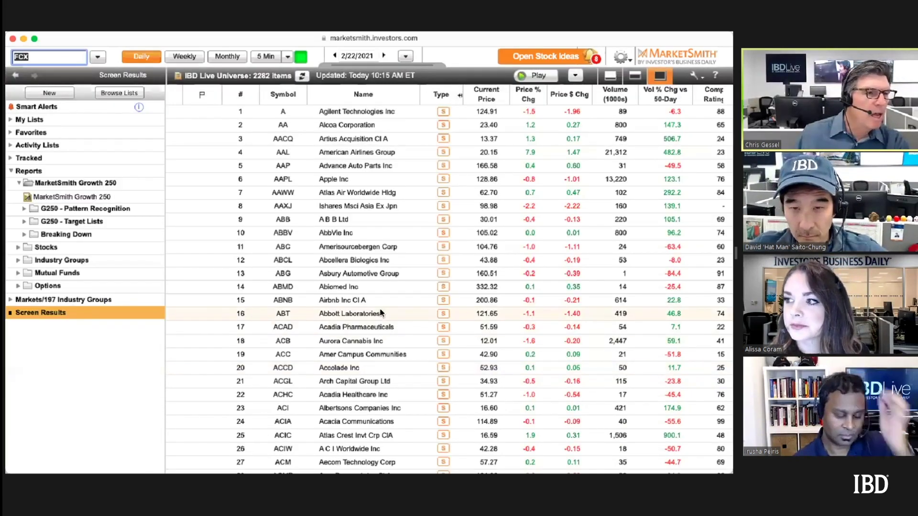
# Step: Scroll back and forth across the 2282-stock results table columns
pyautogui.hscroll(3, 552, 313)
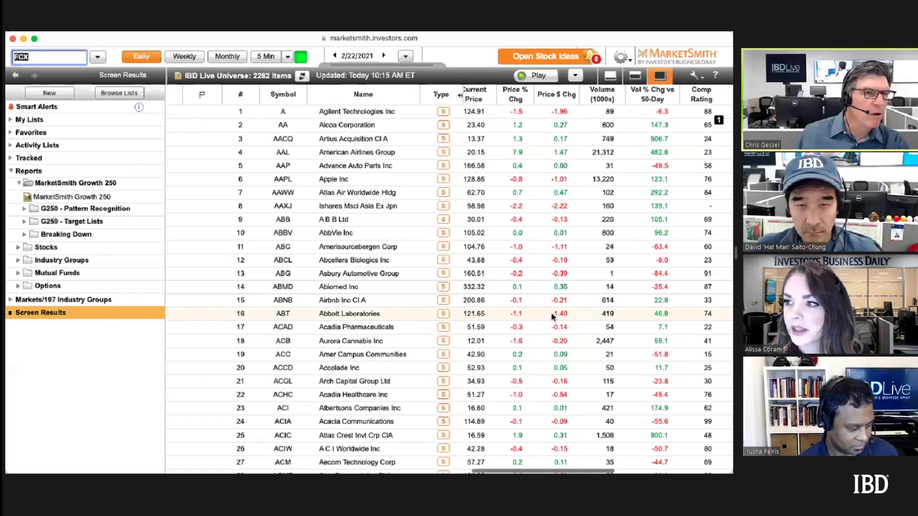
pyautogui.hscroll(5, 552, 316)
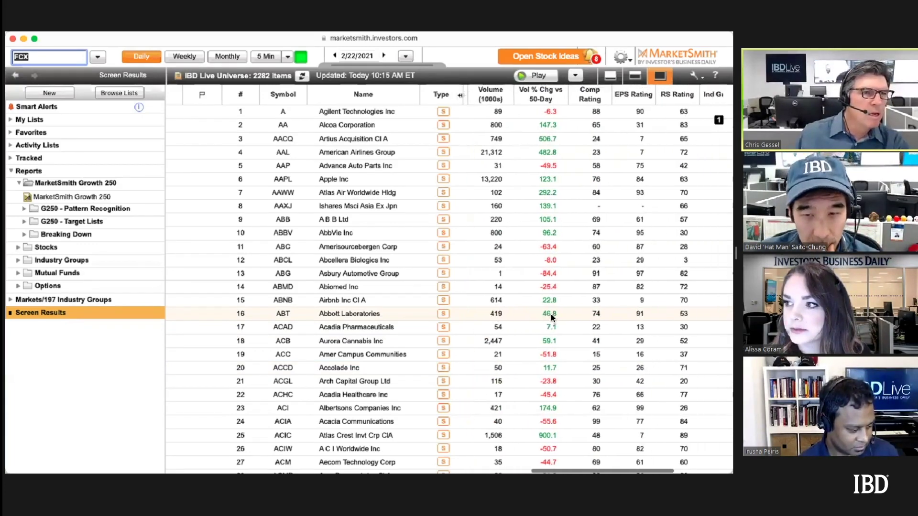
pyautogui.hscroll(2, 552, 317)
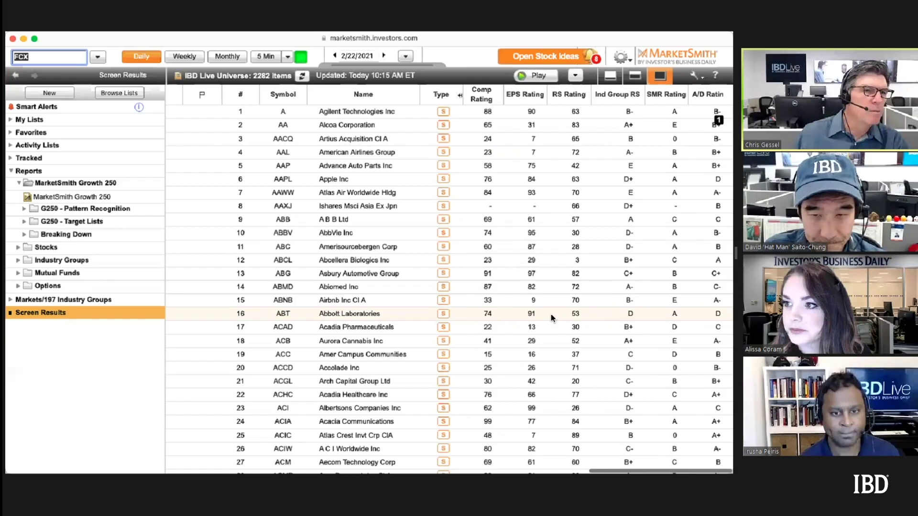
pyautogui.hscroll(-1, 551, 318)
pyautogui.hscroll(-3, 552, 318)
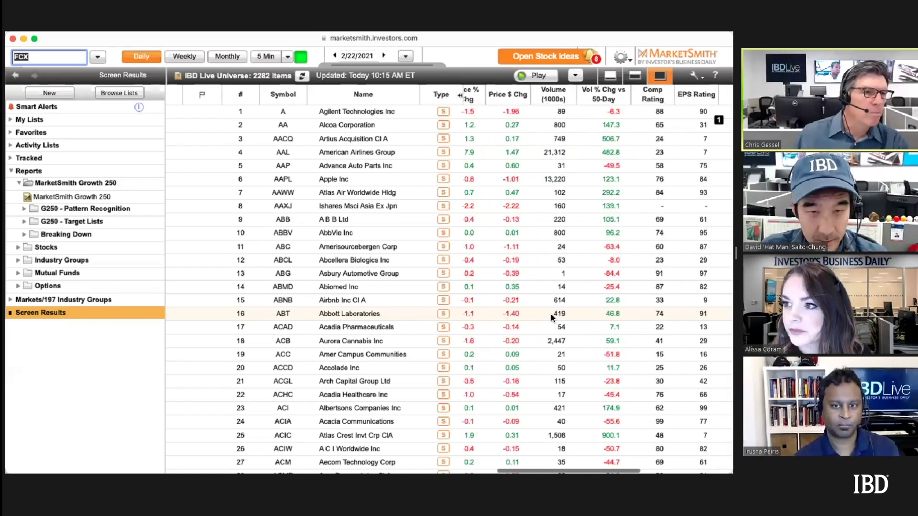
pyautogui.hscroll(-2, 553, 317)
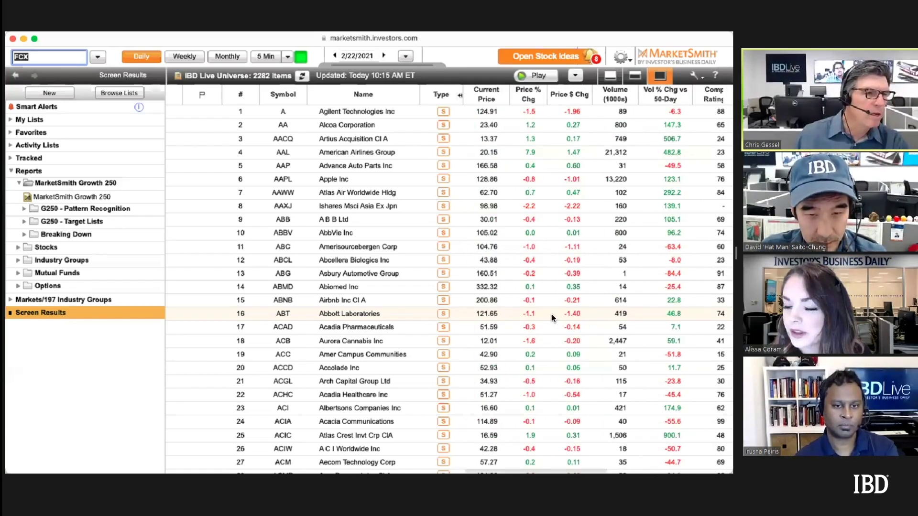
pyautogui.hscroll(1, 552, 318)
pyautogui.hscroll(4, 551, 318)
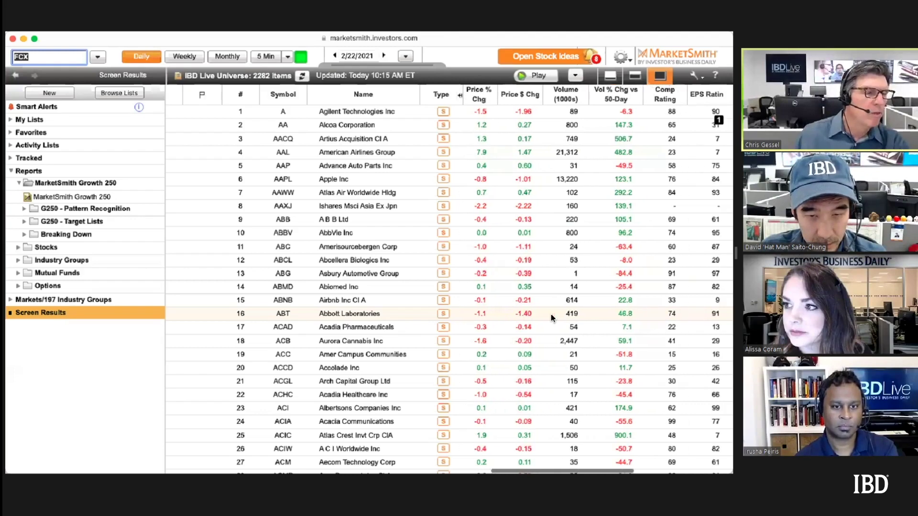
pyautogui.hscroll(3, 553, 318)
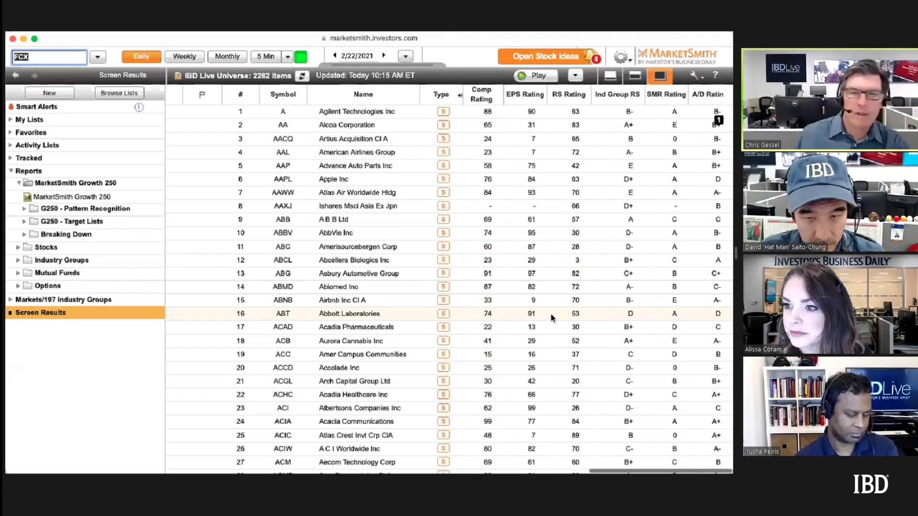
pyautogui.hscroll(-1, 552, 317)
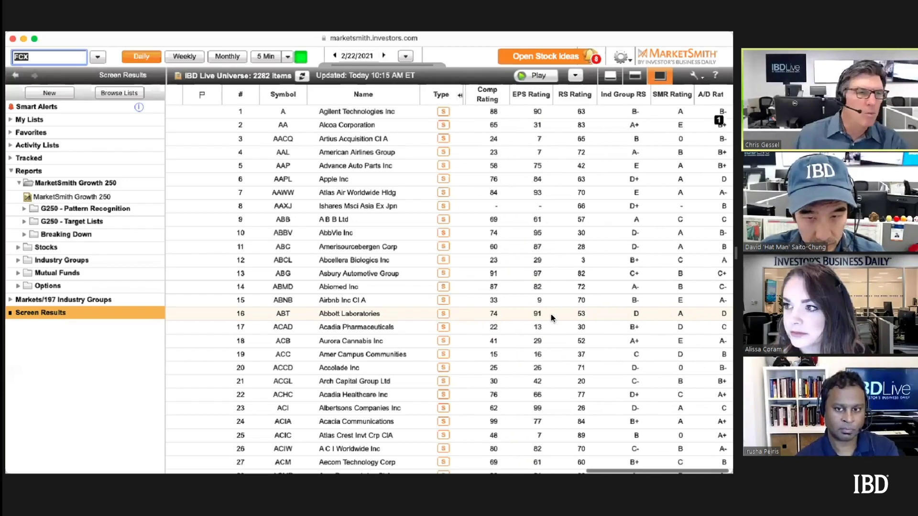
pyautogui.hscroll(-5, 553, 317)
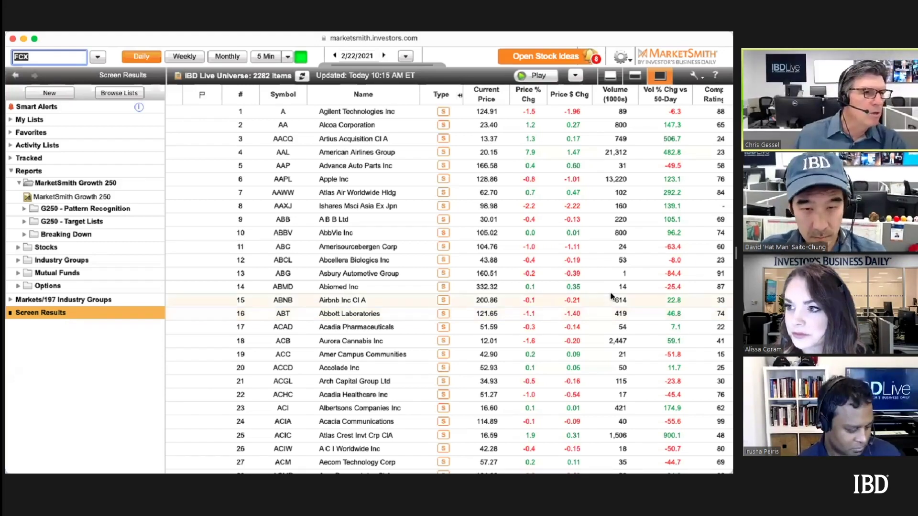
pyautogui.hscroll(5, 613, 296)
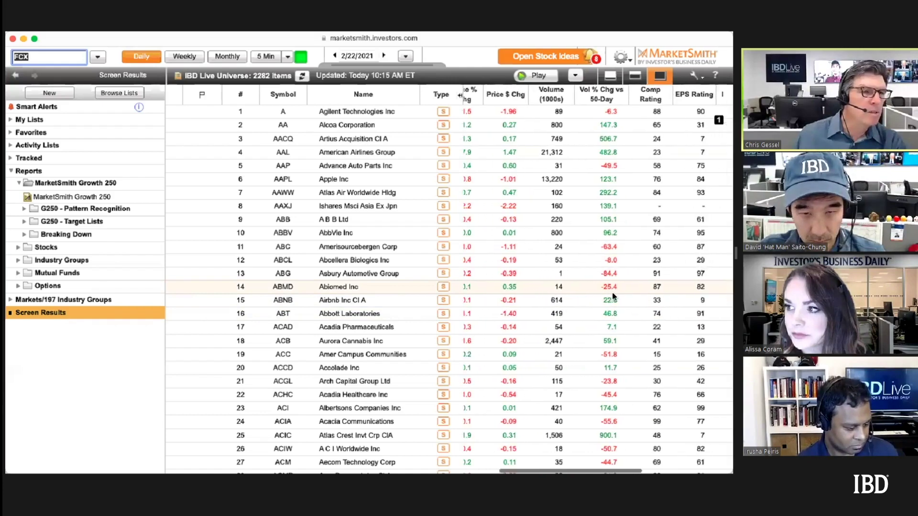
pyautogui.hscroll(2, 613, 296)
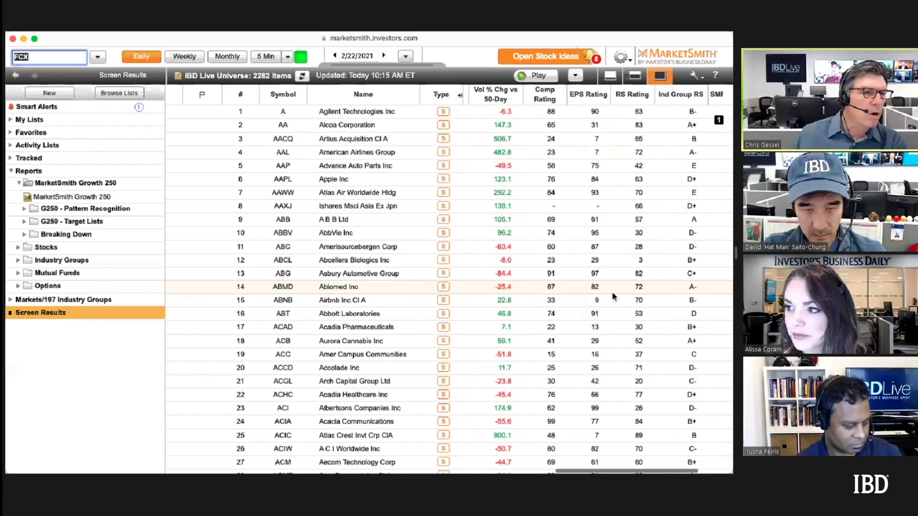
pyautogui.hscroll(2, 613, 296)
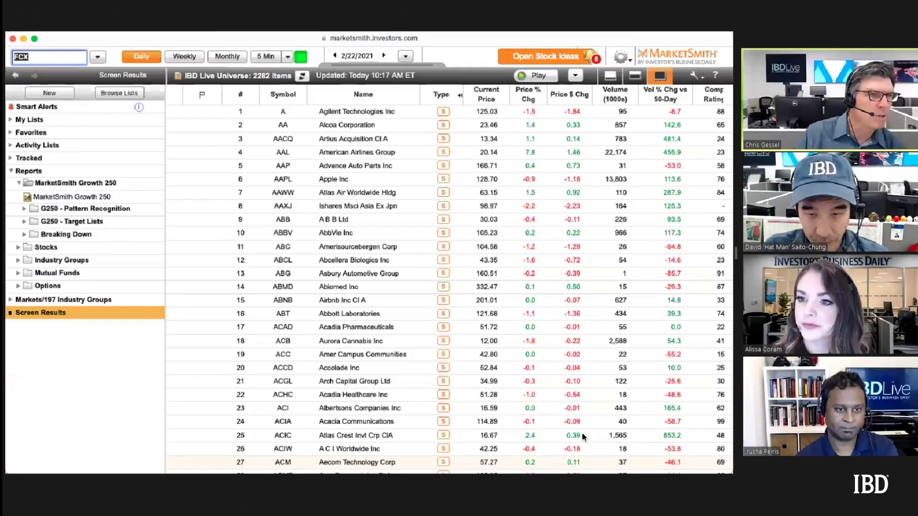
# Step: Create and save a new stock screen named '21-day'
pyautogui.press('Return')
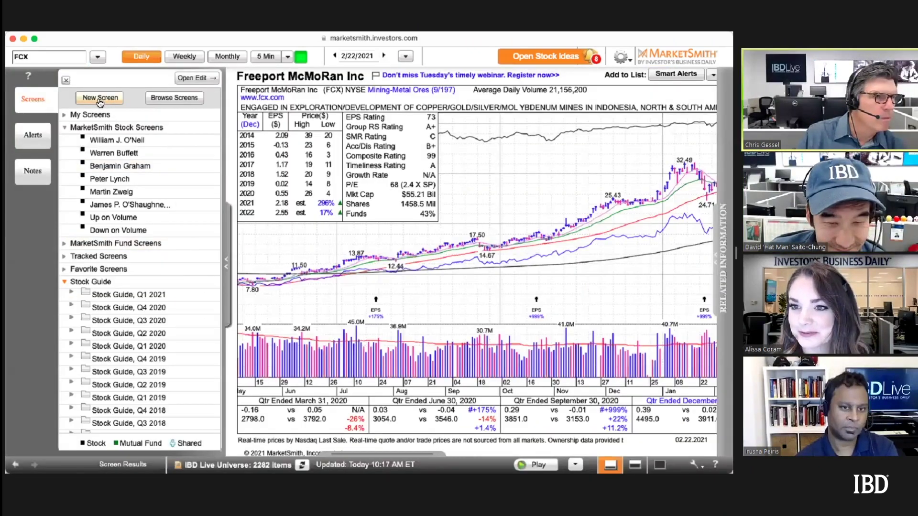
pyautogui.click(101, 99)
pyautogui.click(109, 120)
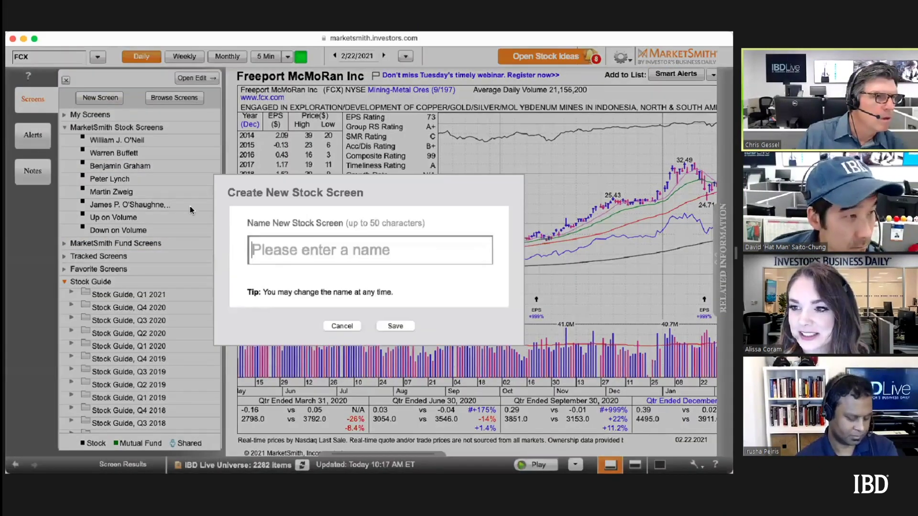
pyautogui.write('21-day')
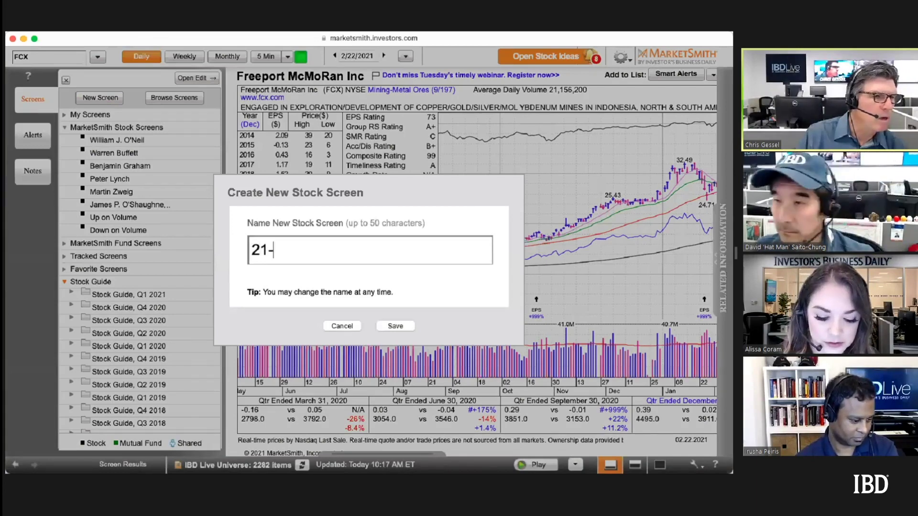
pyautogui.click(394, 327)
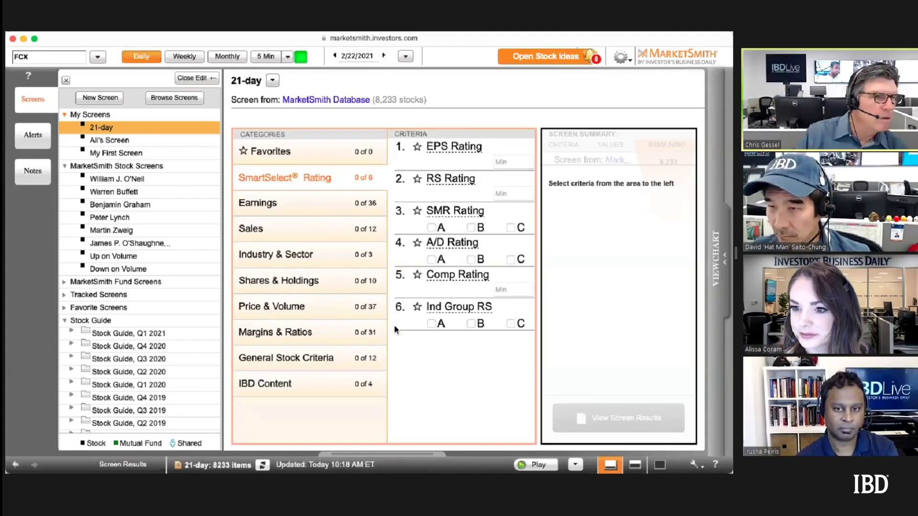
# Step: Set the Price & Volume current price minimum to $10
pyautogui.scroll(-5, 128, 315)
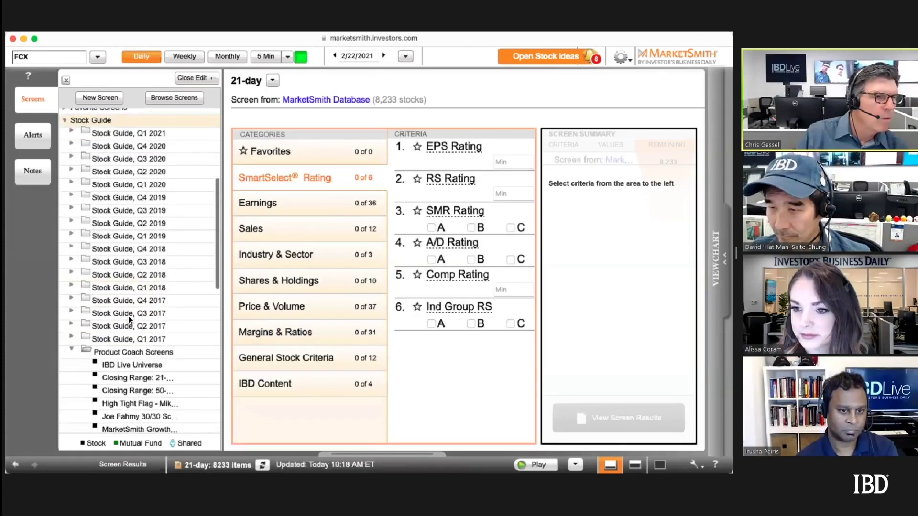
pyautogui.scroll(-8, 128, 315)
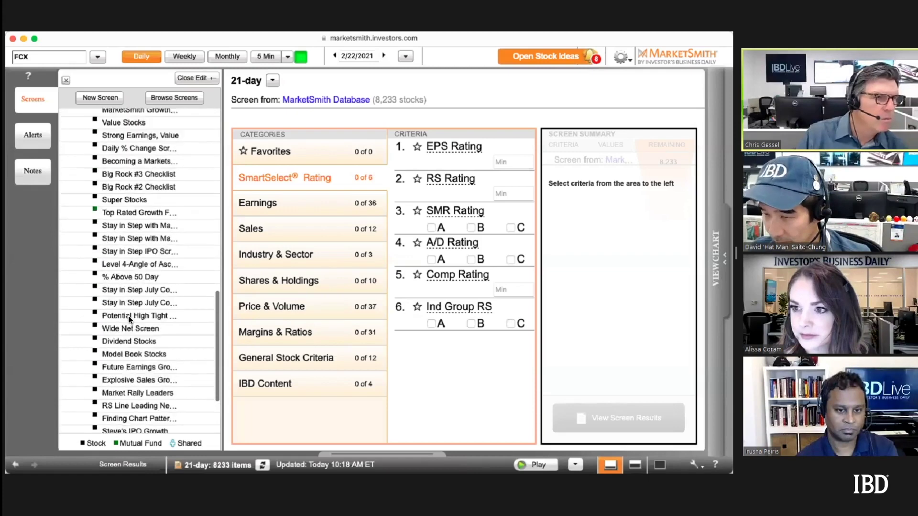
pyautogui.scroll(10, 128, 315)
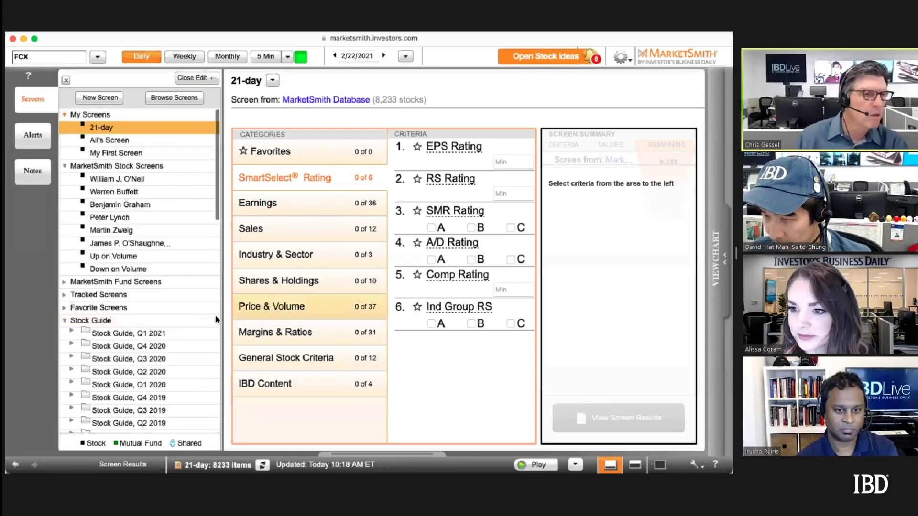
pyautogui.click(276, 312)
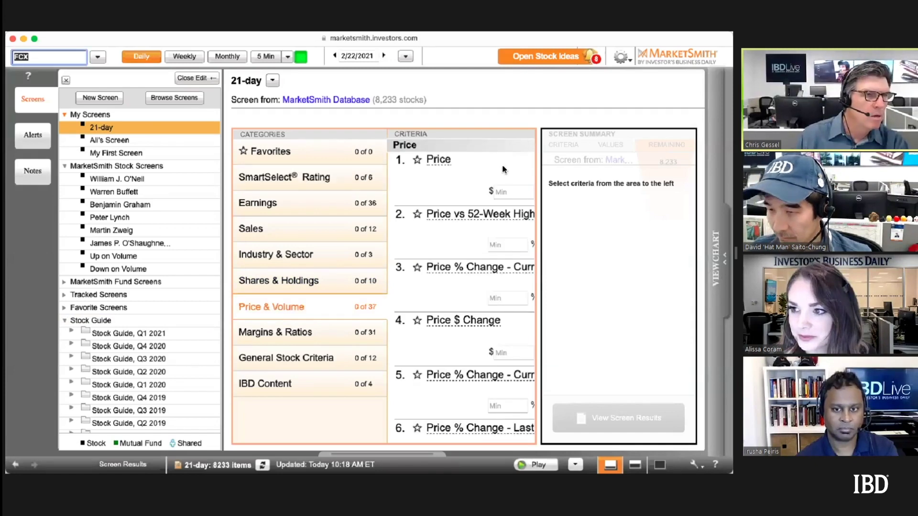
pyautogui.click(509, 192)
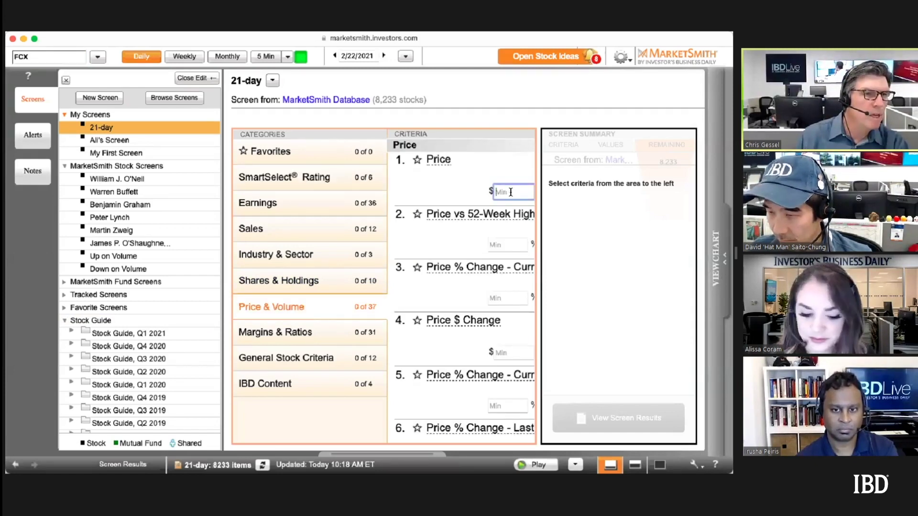
pyautogui.write('1-')
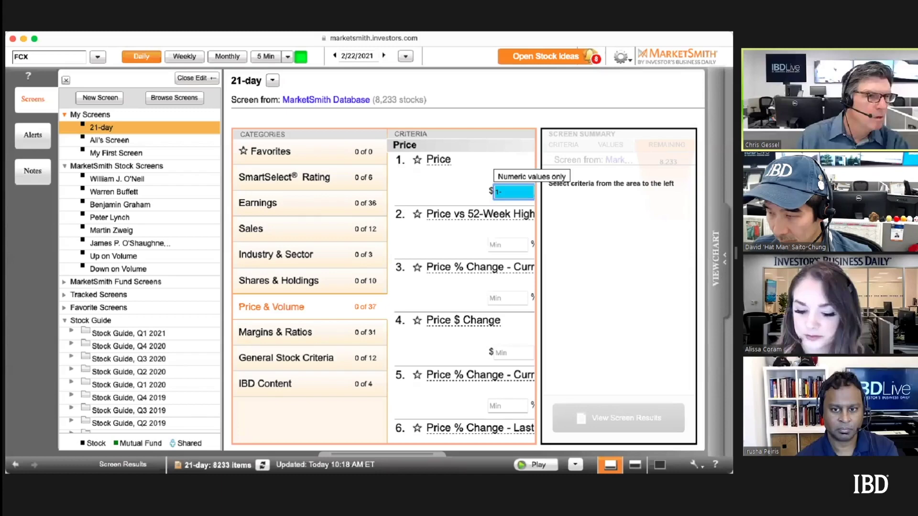
pyautogui.press('BackSpace')
pyautogui.write('0')
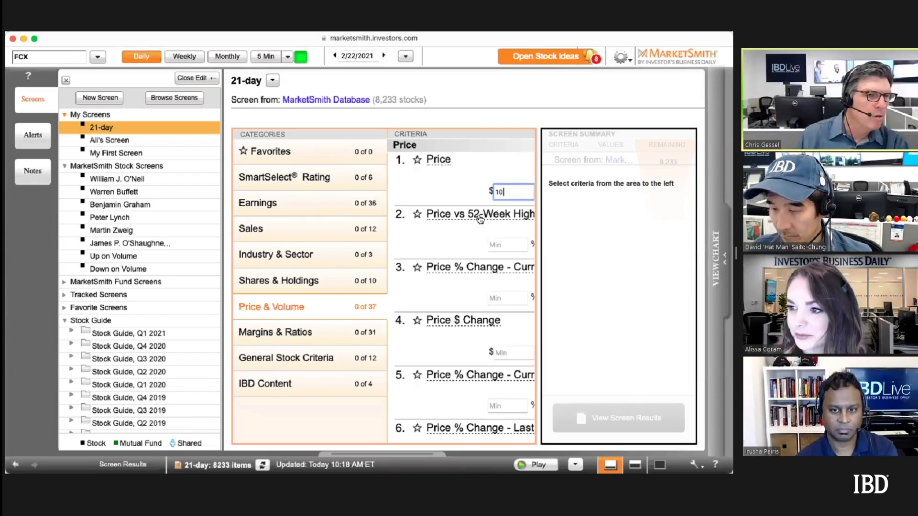
# Step: Set the 50-Day Average Dollar Volume minimum to 20 and apply it
pyautogui.scroll(-3, 477, 220)
pyautogui.scroll(-5, 479, 319)
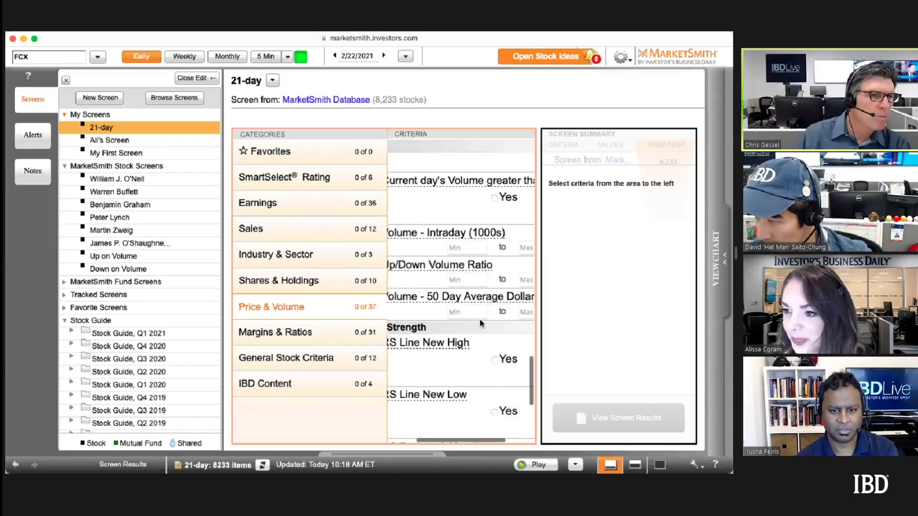
pyautogui.hscroll(2, 478, 319)
pyautogui.click(436, 311)
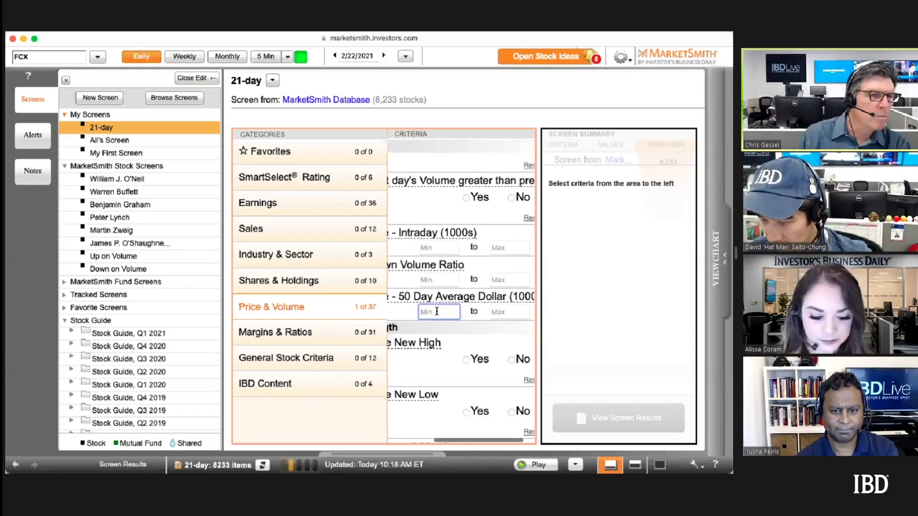
pyautogui.write('20')
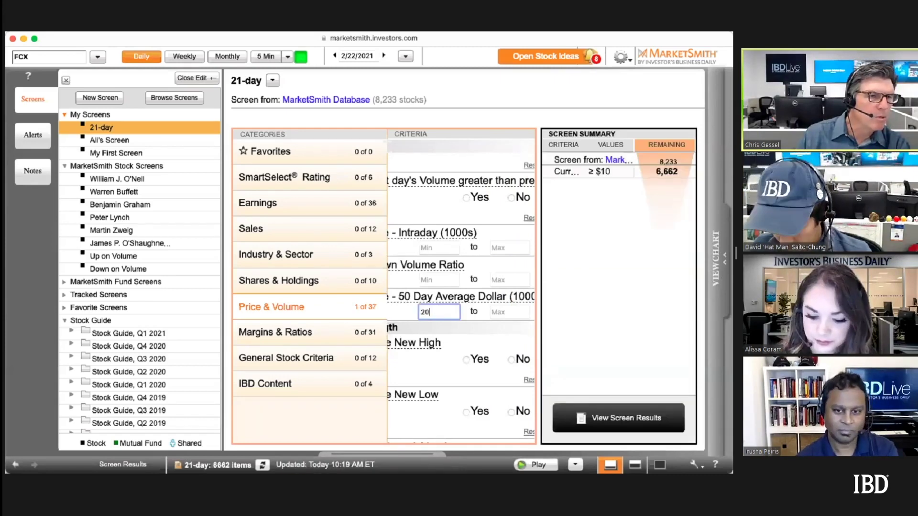
pyautogui.press('Return')
pyautogui.press('super+0')
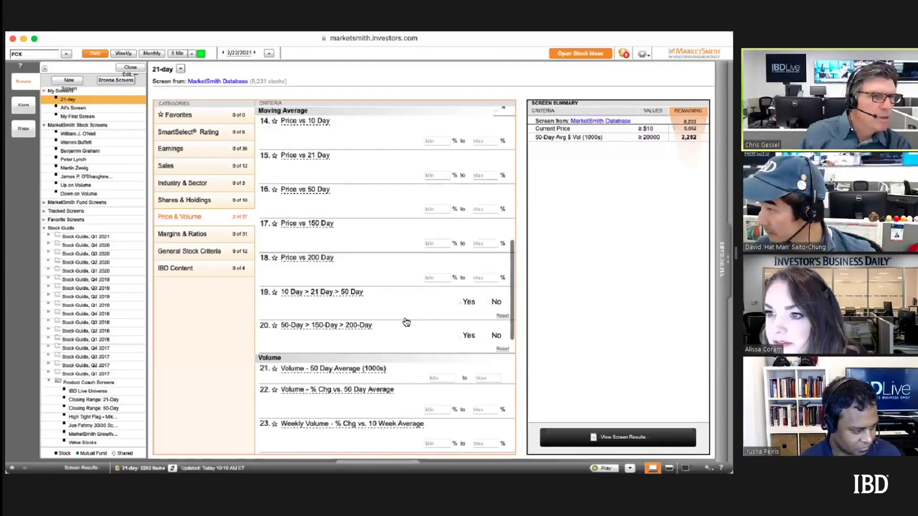
pyautogui.scroll(2, 406, 321)
# Step: Set Price vs 21 Day minimum to -2%, run the screen, and enter 2 as the maximum
pyautogui.click(432, 211)
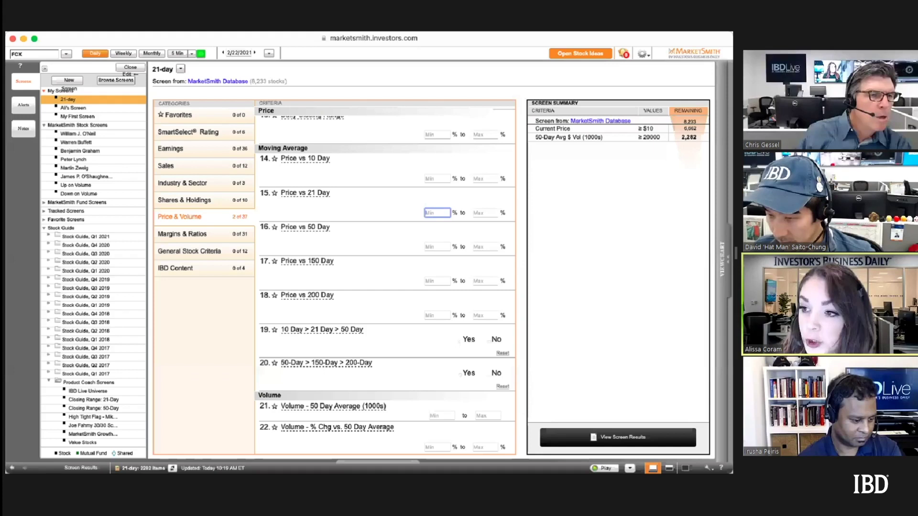
pyautogui.write('-2')
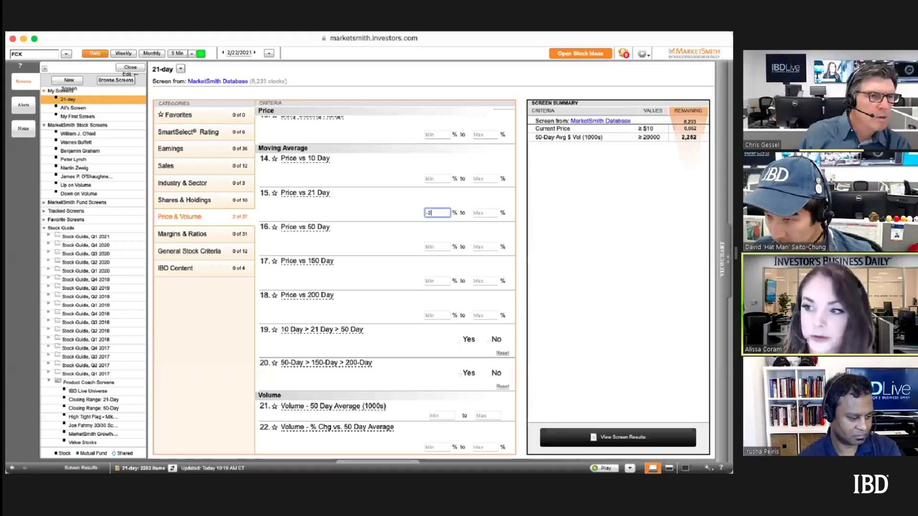
pyautogui.click(489, 212)
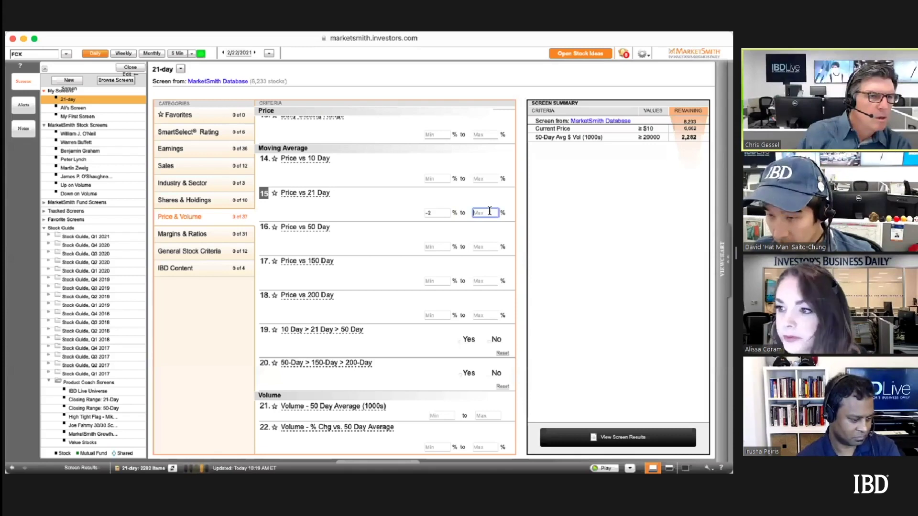
pyautogui.press('Return')
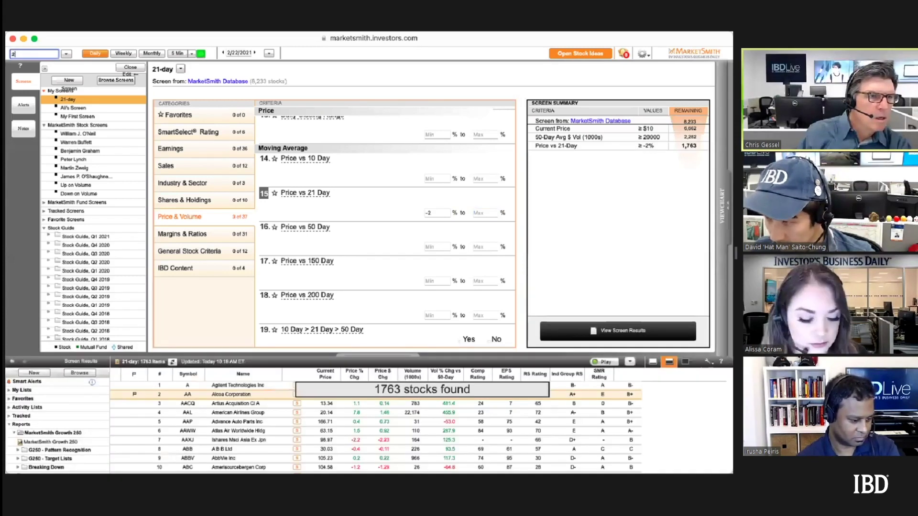
pyautogui.write('22')
pyautogui.click(483, 212)
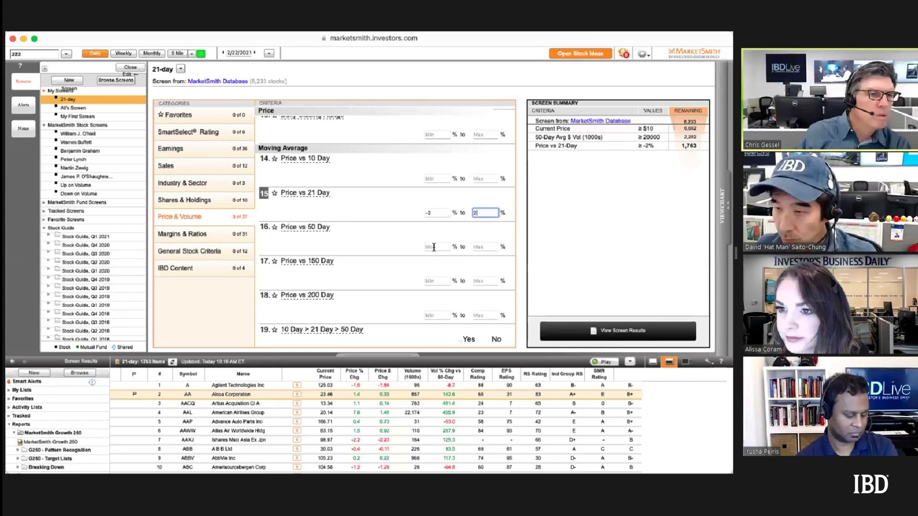
# Step: Require an RS Rating of at least 70 under SmartSelect Ratings
pyautogui.click(205, 130)
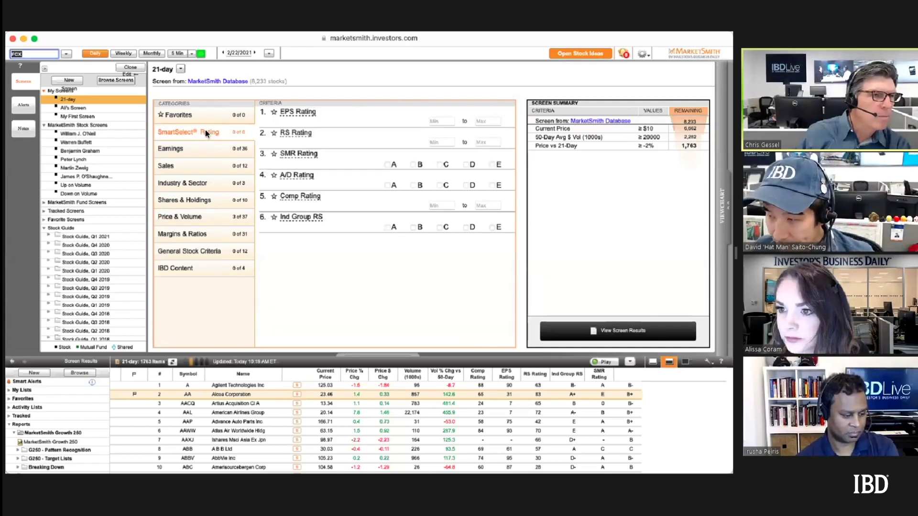
pyautogui.click(442, 142)
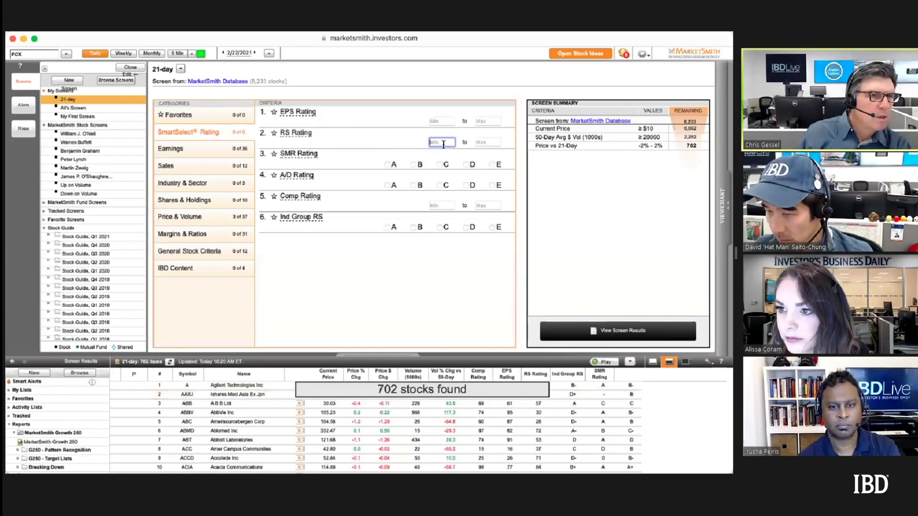
pyautogui.write('70')
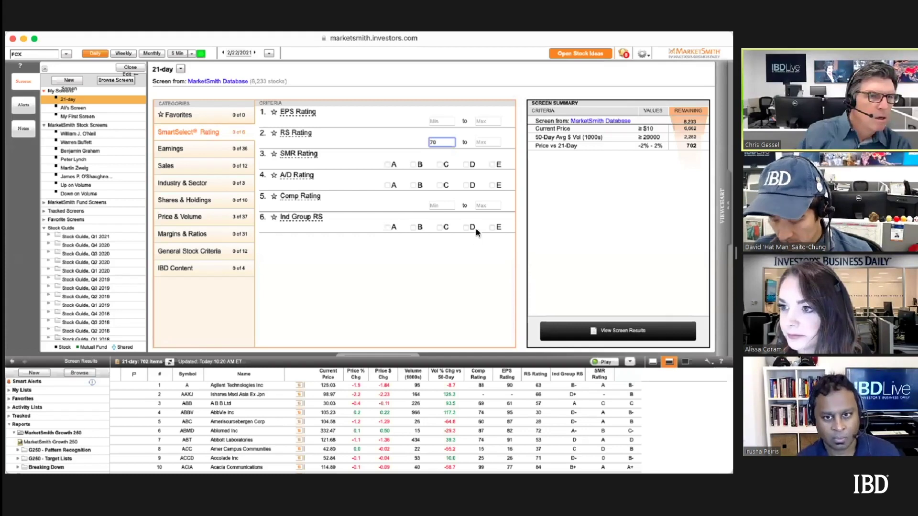
pyautogui.click(483, 142)
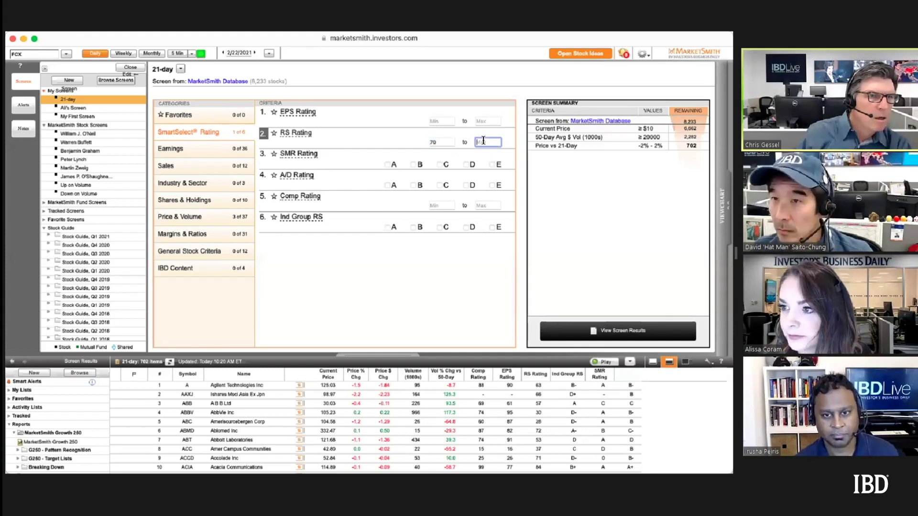
pyautogui.click(445, 140)
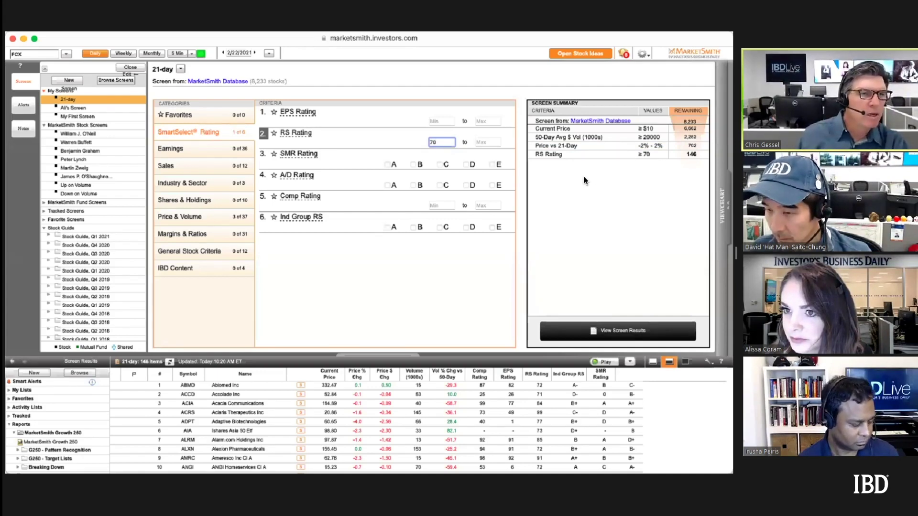
# Step: Rerun View Screen Results to list 152 stocks and enlarge the page three zoom steps
pyautogui.click(621, 335)
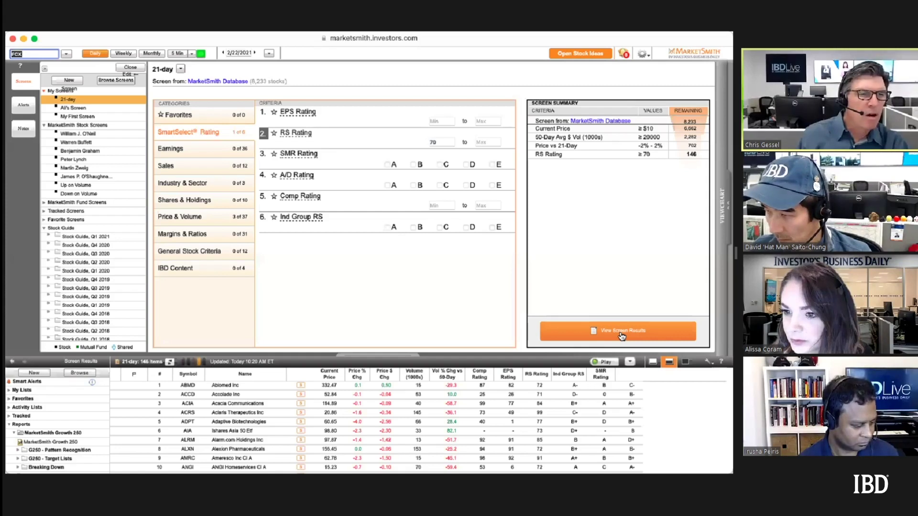
pyautogui.click(621, 336)
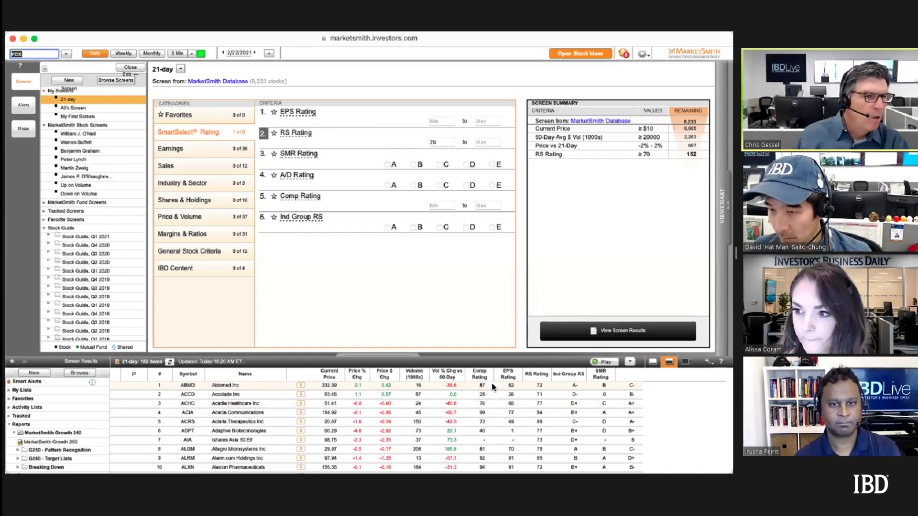
pyautogui.press('super+plus')
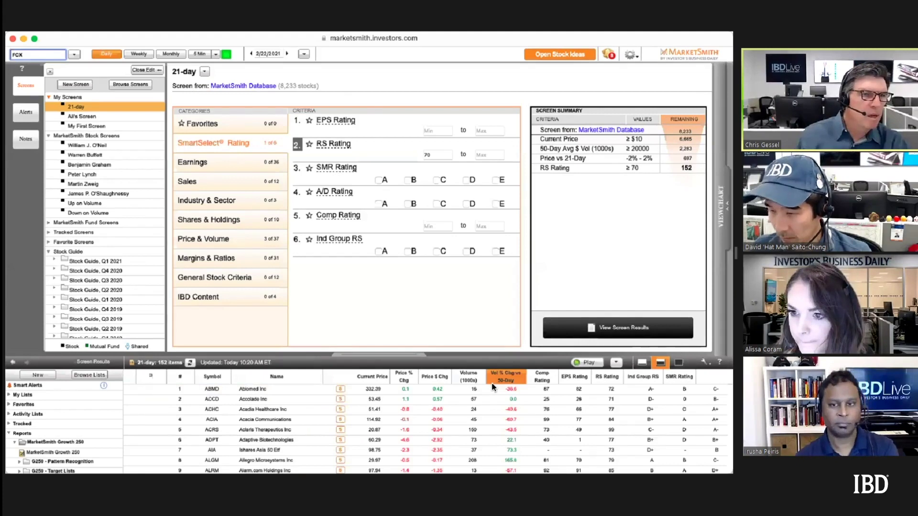
pyautogui.press('super+plus')
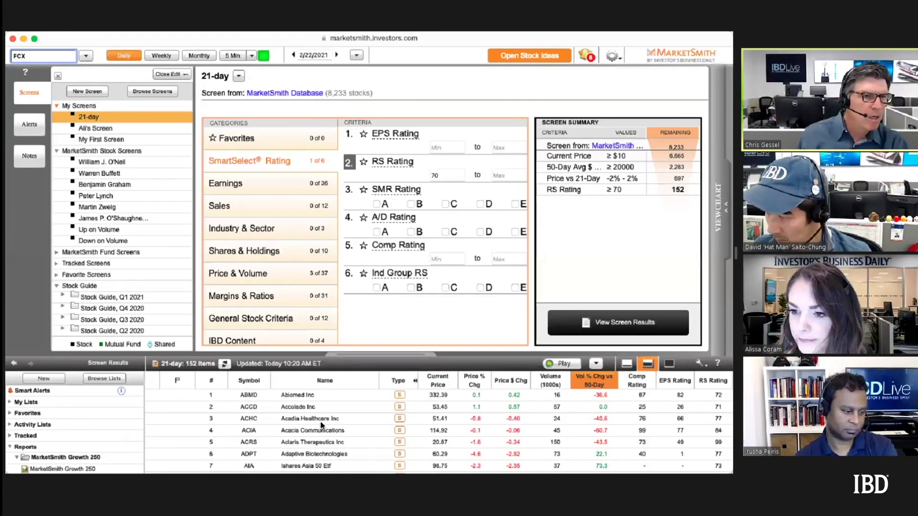
pyautogui.press('super+plus')
pyautogui.scroll(-3, 320, 421)
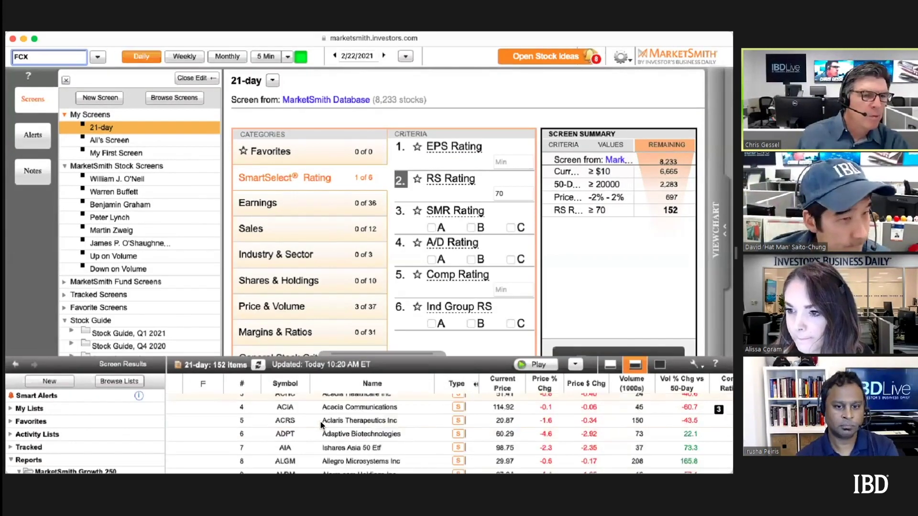
pyautogui.scroll(3, 321, 425)
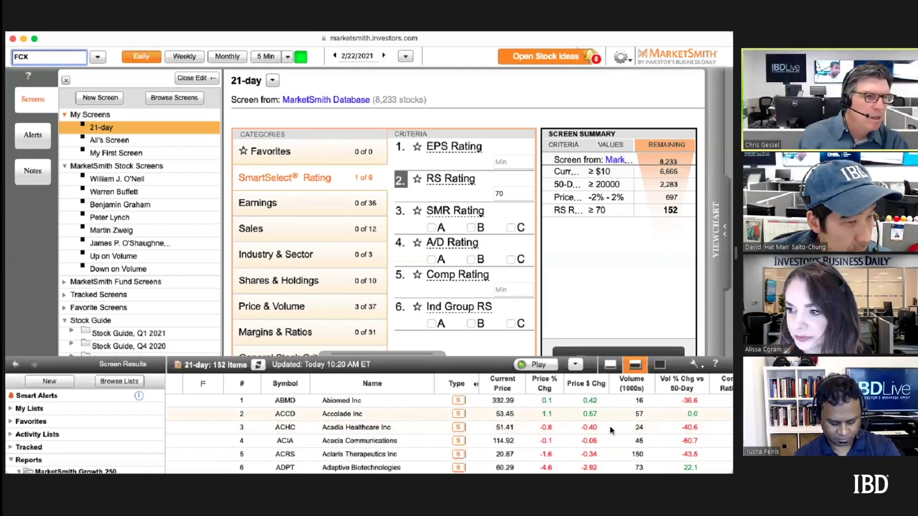
pyautogui.hscroll(5, 608, 426)
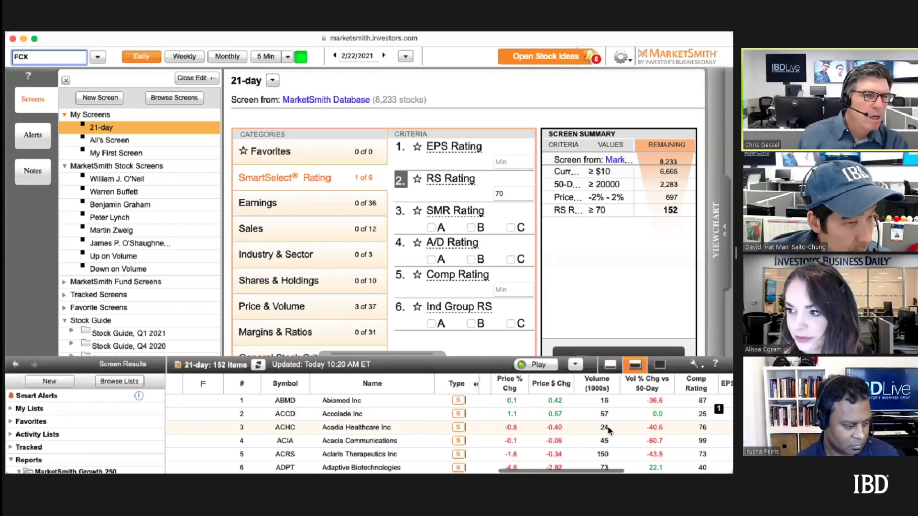
pyautogui.hscroll(2, 608, 429)
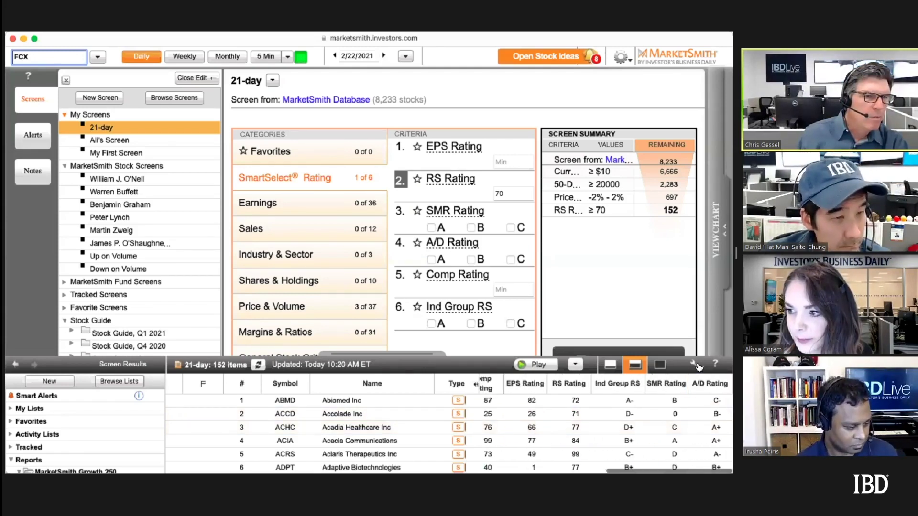
# Step: Add 50-Day Avg $ Vol to the results column layout after Price % Chg and apply it
pyautogui.click(696, 365)
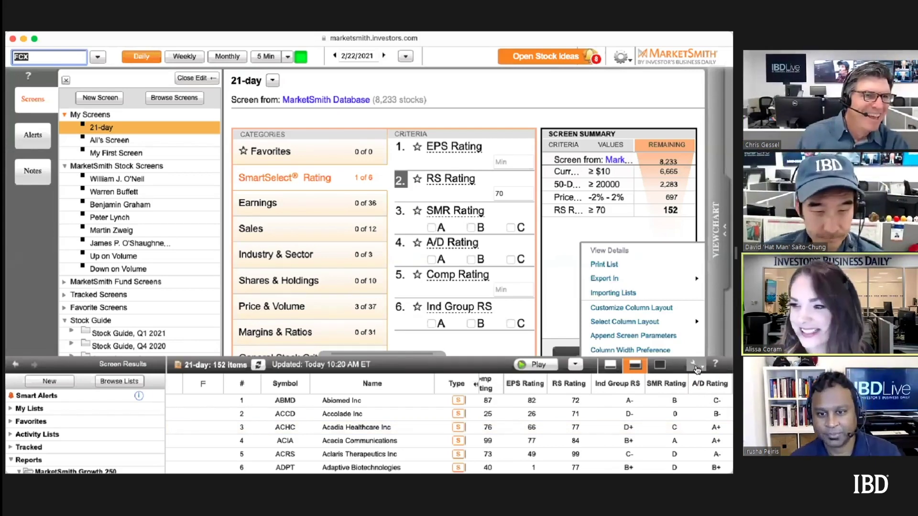
pyautogui.click(644, 308)
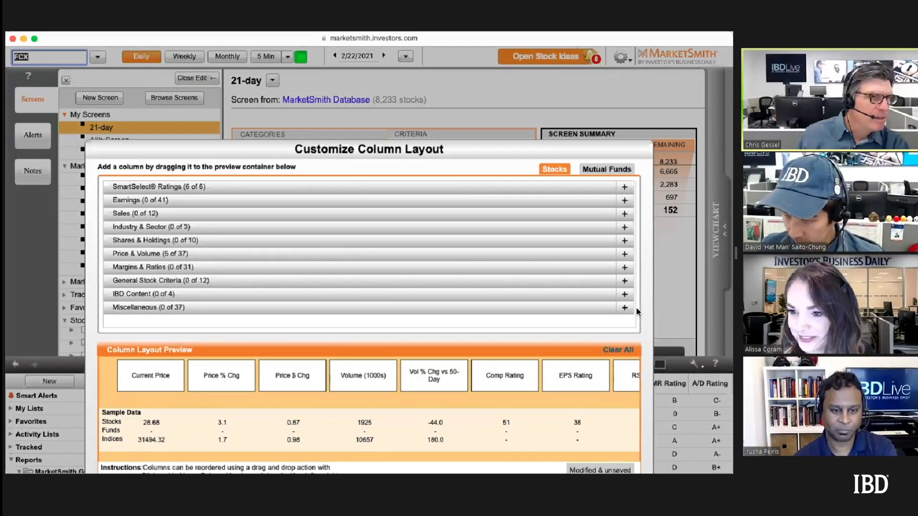
pyautogui.click(254, 254)
pyautogui.scroll(-3, 254, 253)
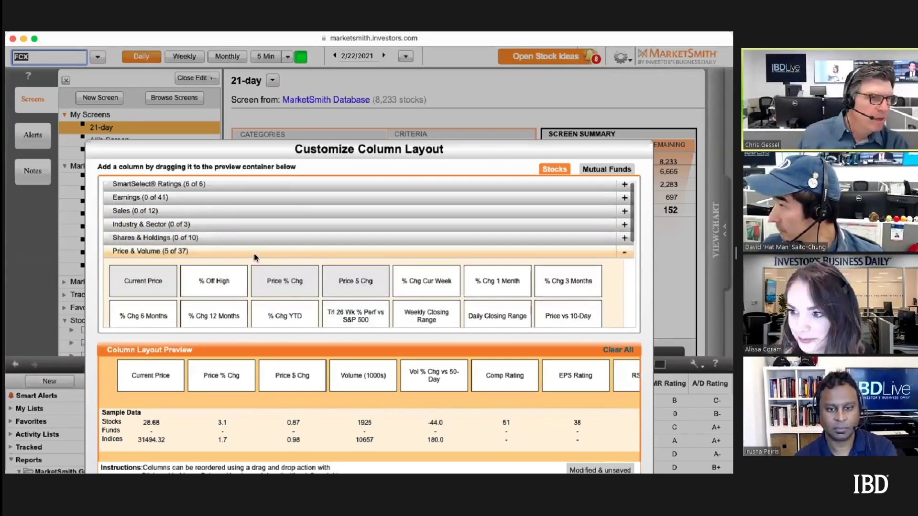
pyautogui.scroll(-3, 254, 253)
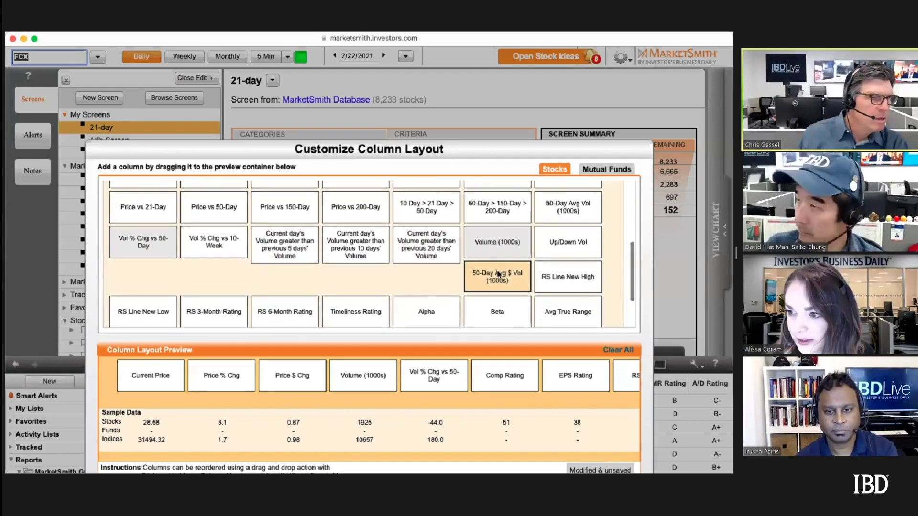
pyautogui.moveTo(499, 275); pyautogui.dragTo(260, 380)
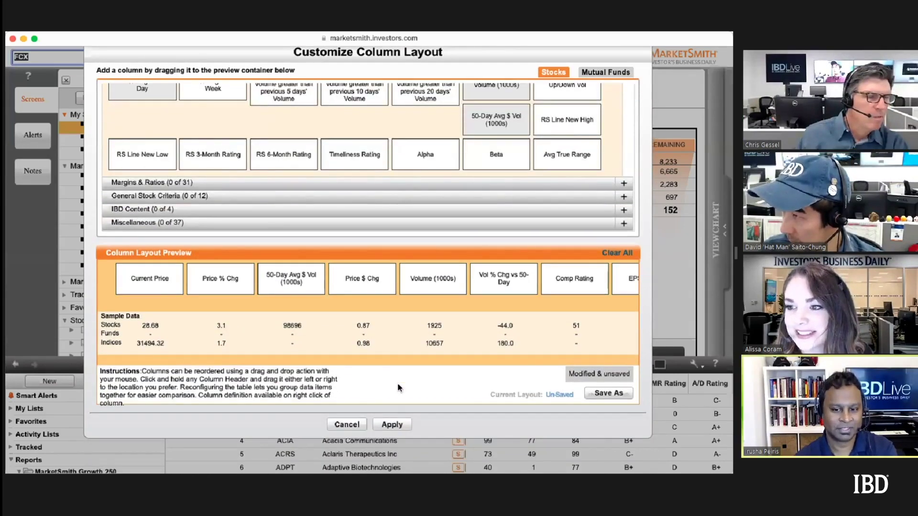
pyautogui.click(394, 426)
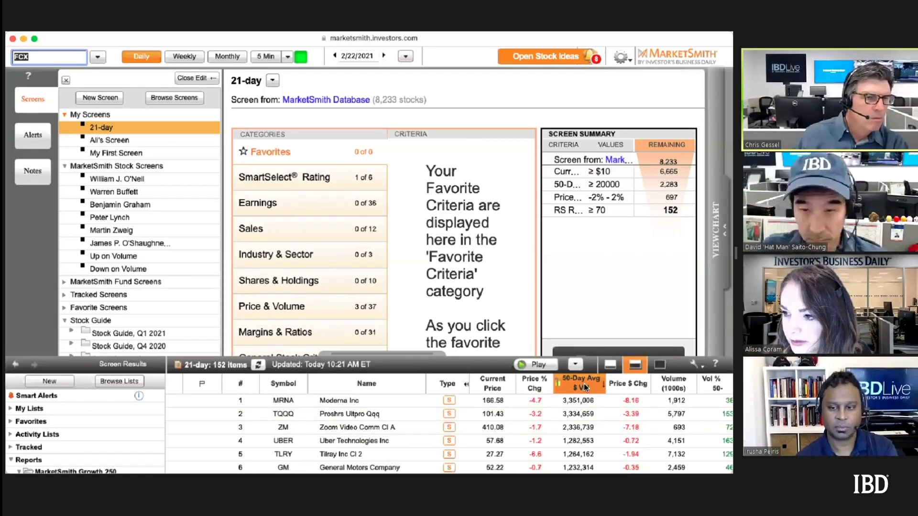
# Step: Open Moderna (MRNA)'s chart from the results and collapse the Screens panel
pyautogui.click(277, 401)
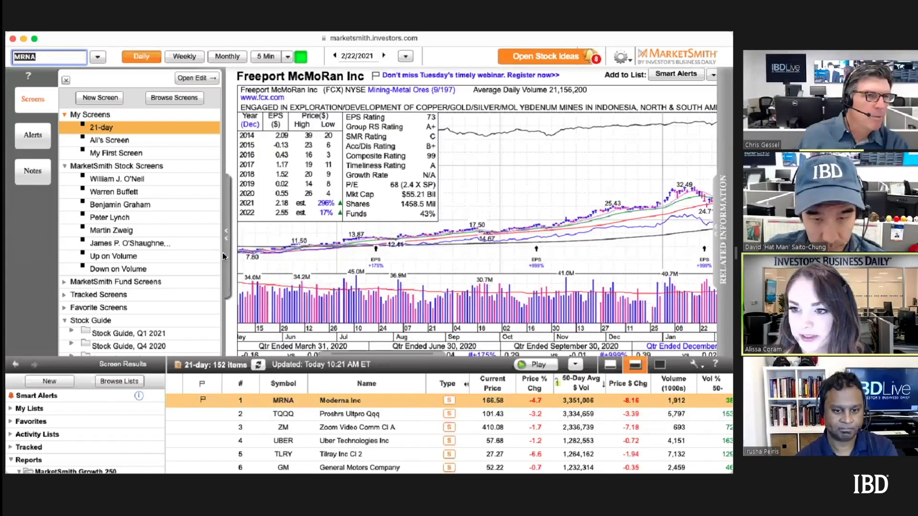
pyautogui.click(226, 250)
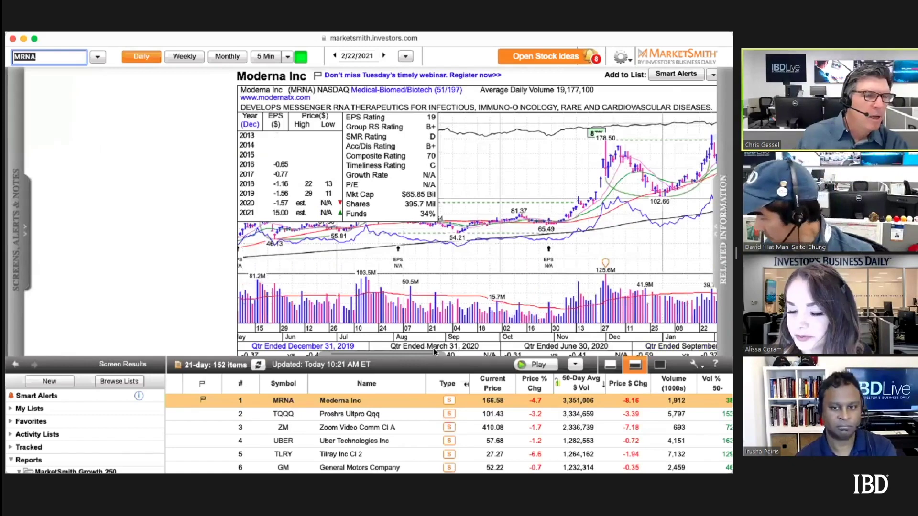